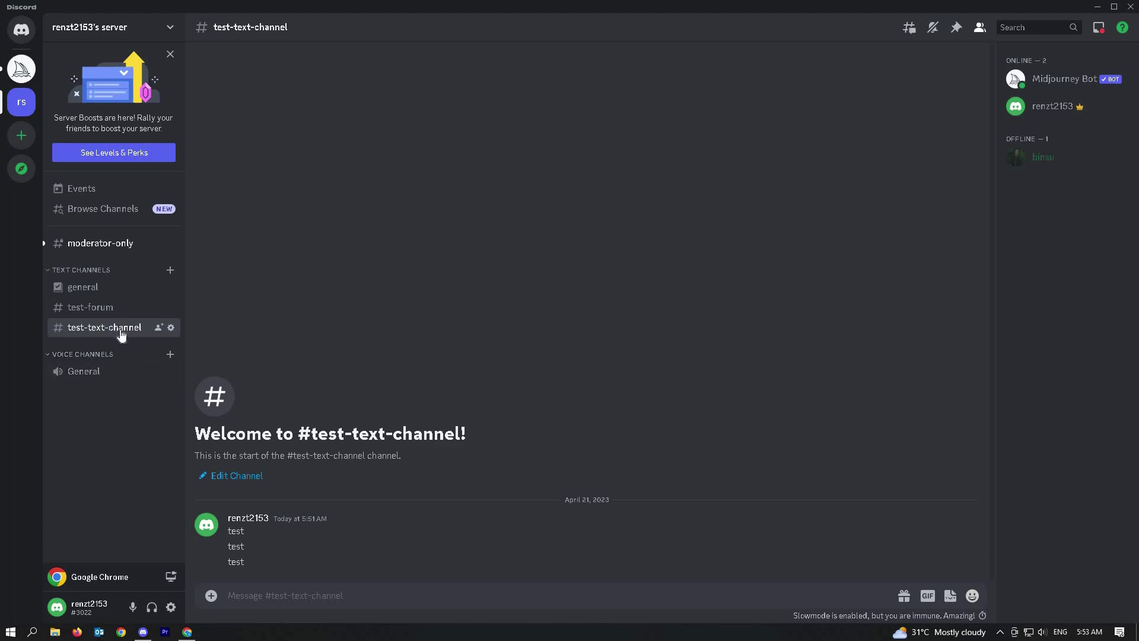
Open the #test-text-channel settings Overview and set slowmode to Off, leaving it unsaved.
{"action": "left_click", "coordinate": [172, 328]}
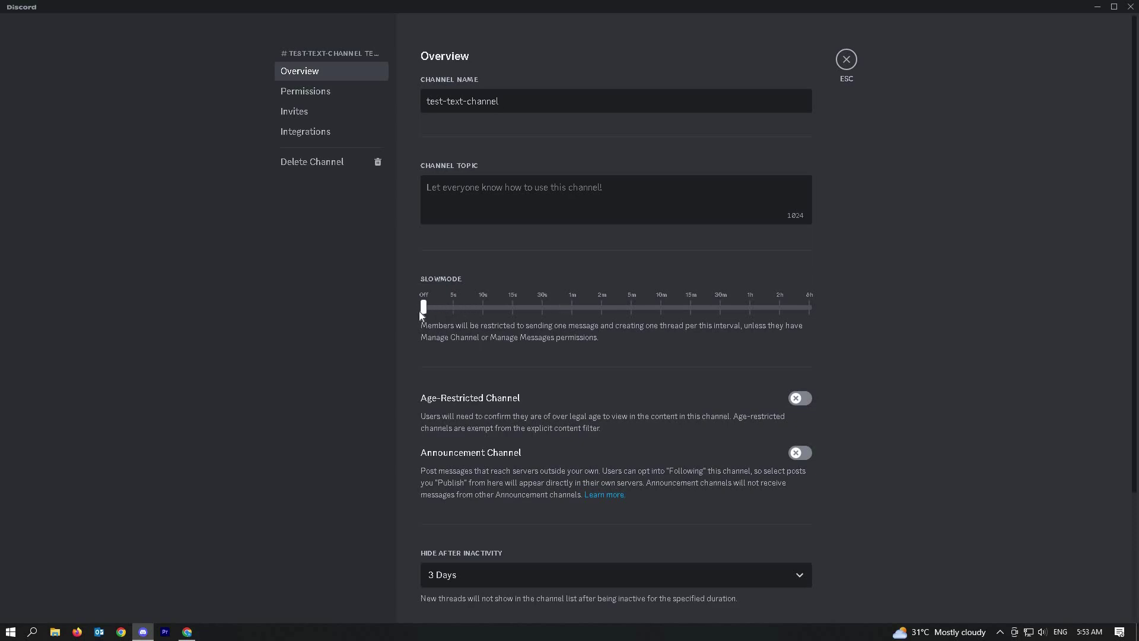
{"action": "left_click", "coordinate": [419, 311]}
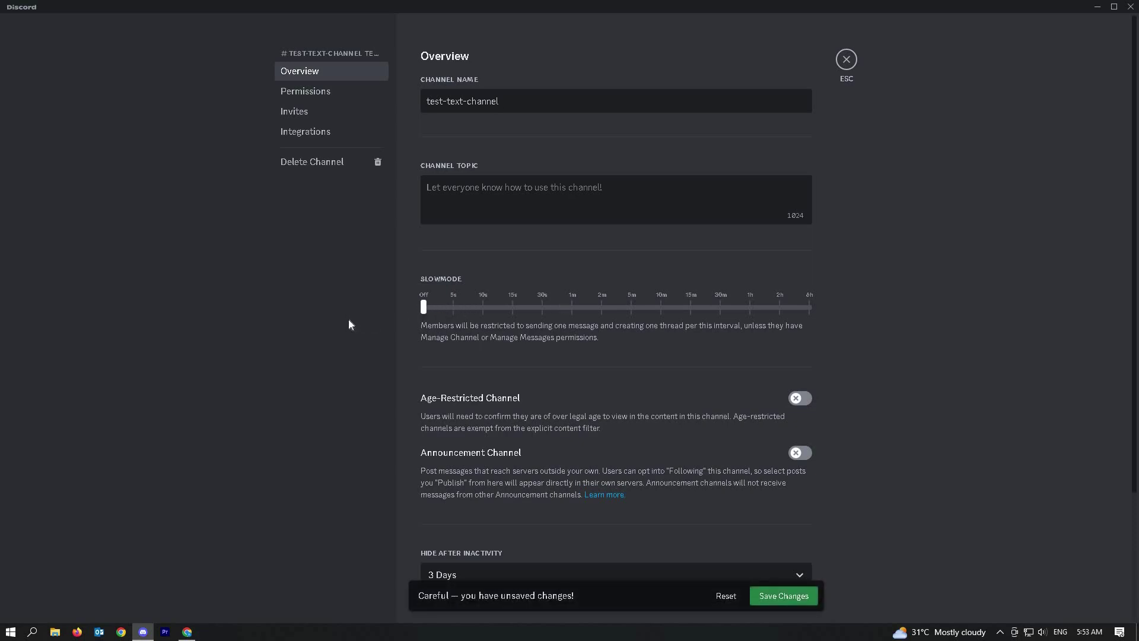